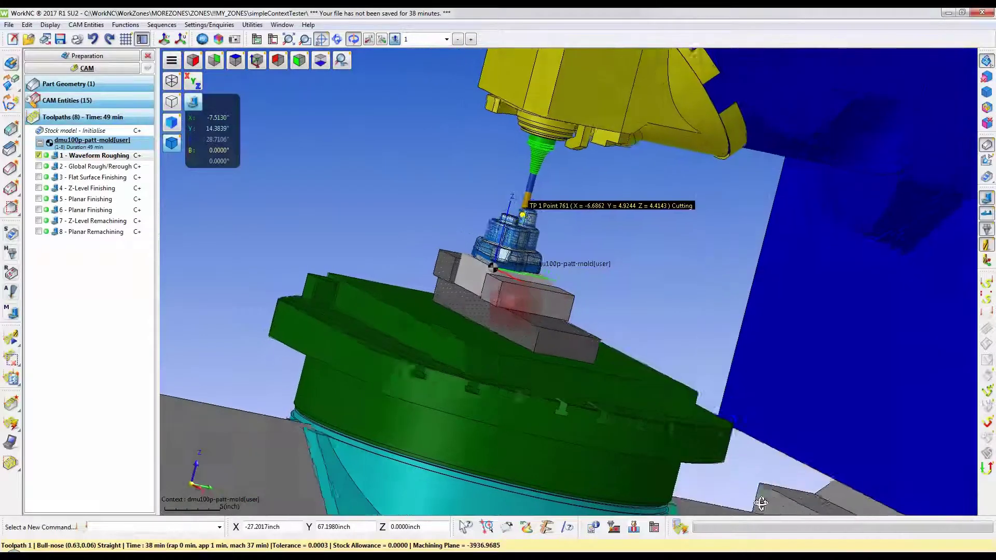
# - Orbit and zoom in on the mold part mounted on the five-axis machine table
pyautogui.moveTo(761, 503); pyautogui.dragTo(592, 465, button='middle')
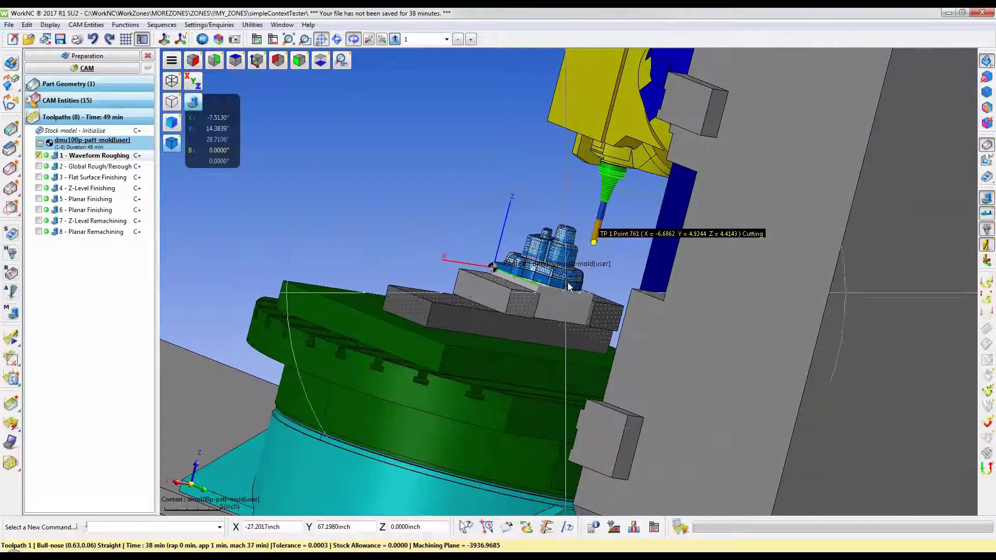
pyautogui.scroll(5, 569, 287)
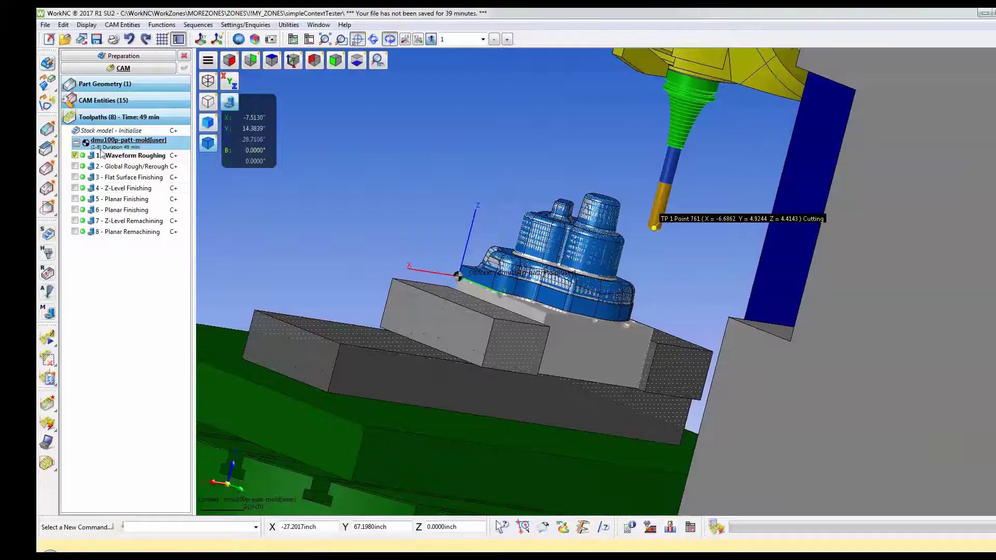
# - Open the dmu100p-patt-mold machining context for editing on its axis and clamping settings
pyautogui.rightClick(66, 147)
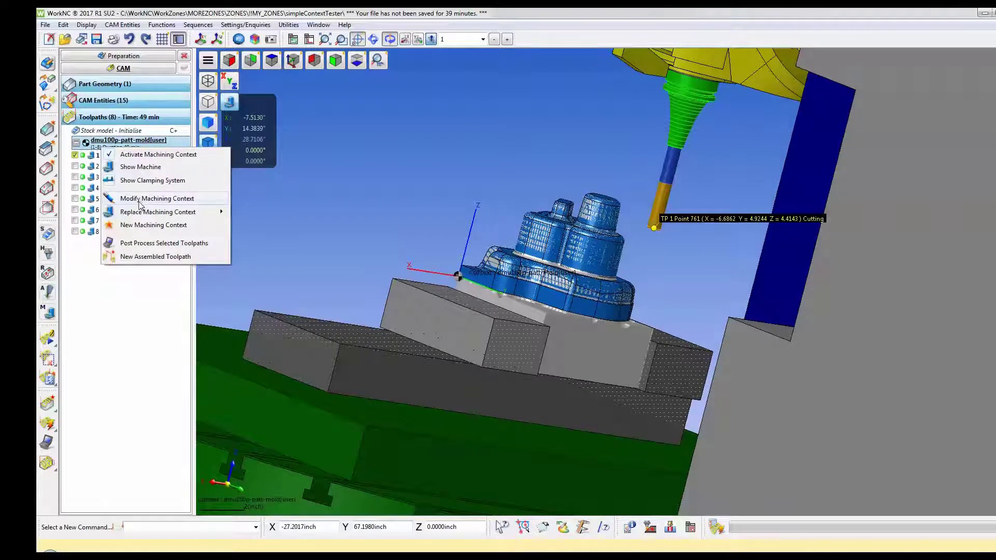
pyautogui.moveTo(150, 214)
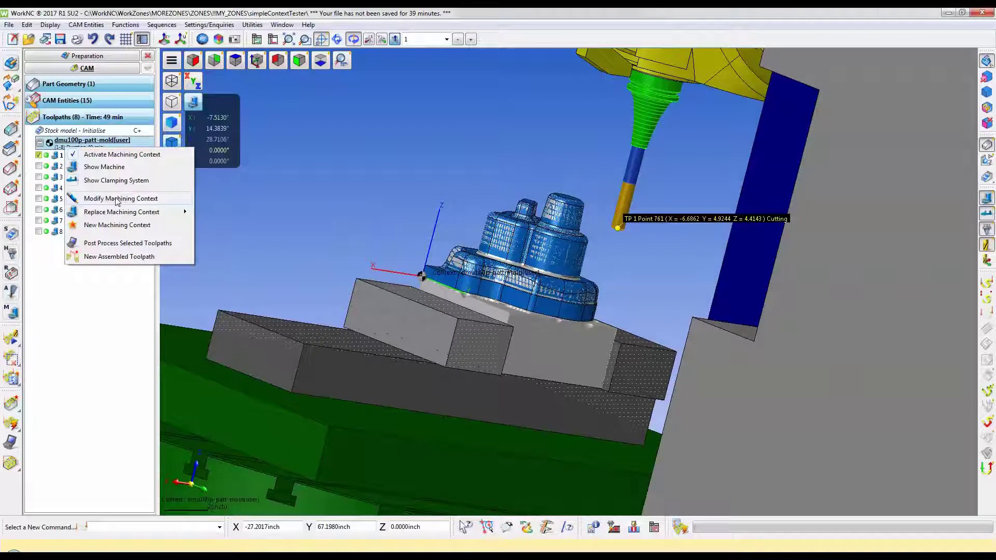
pyautogui.click(157, 198)
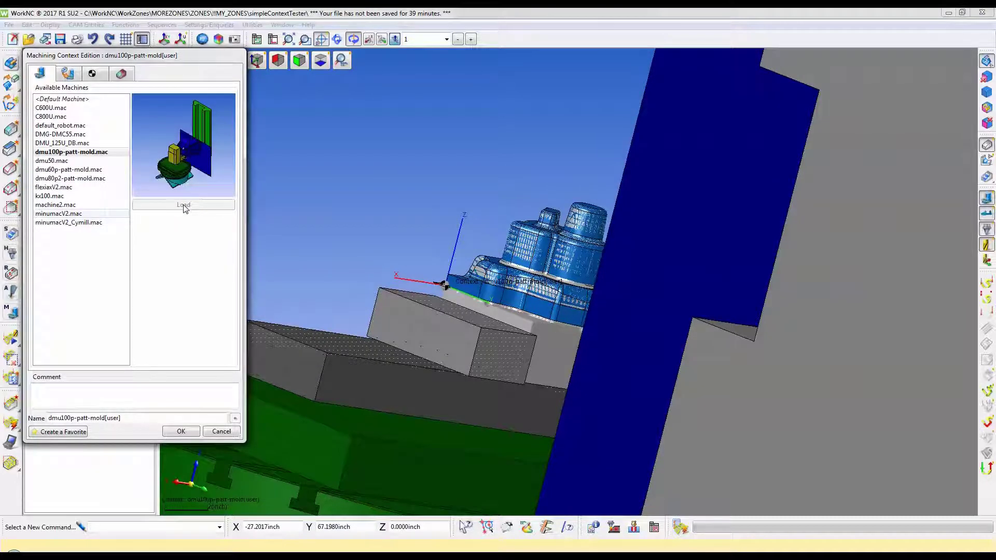
pyautogui.click(74, 76)
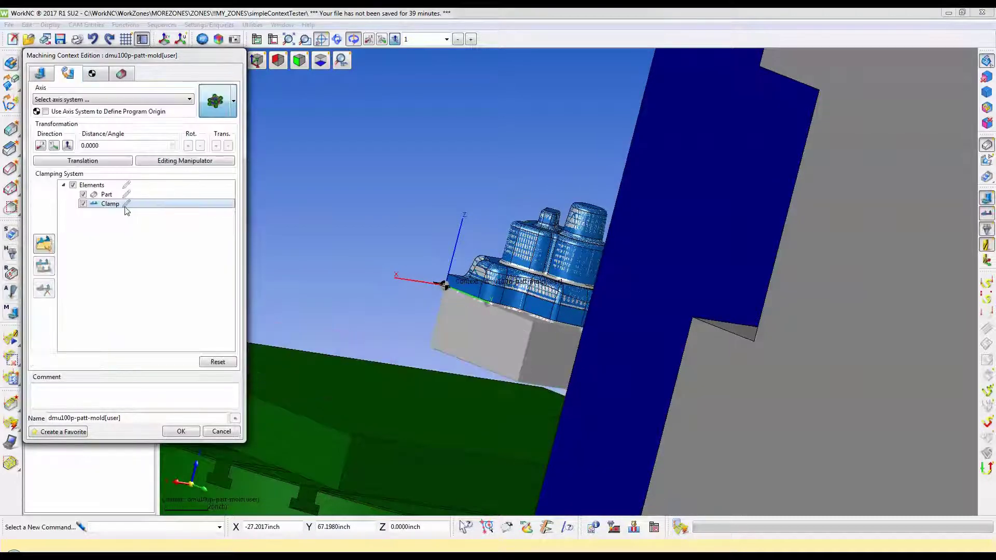
# - Browse the clamping system library's vices and clamps folders
pyautogui.click(44, 243)
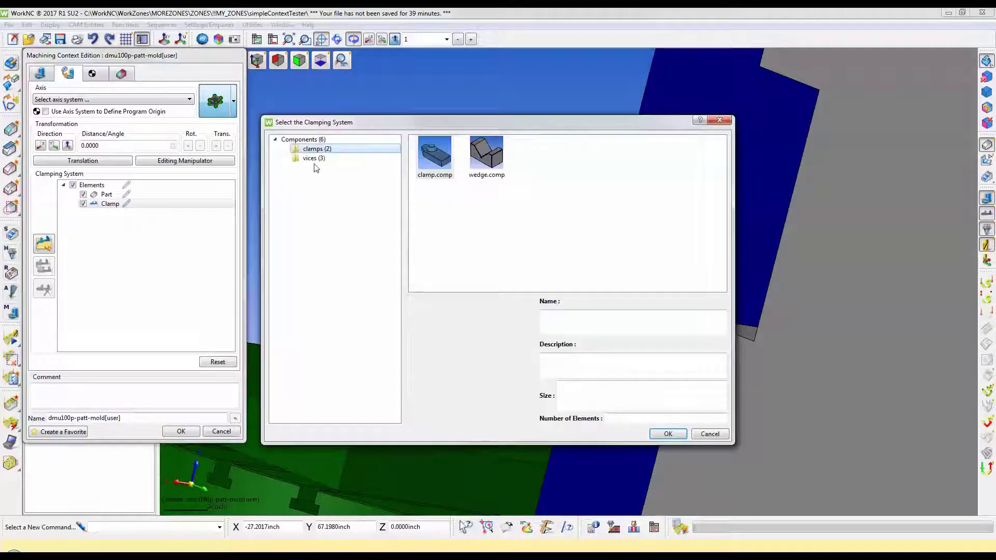
pyautogui.click(315, 159)
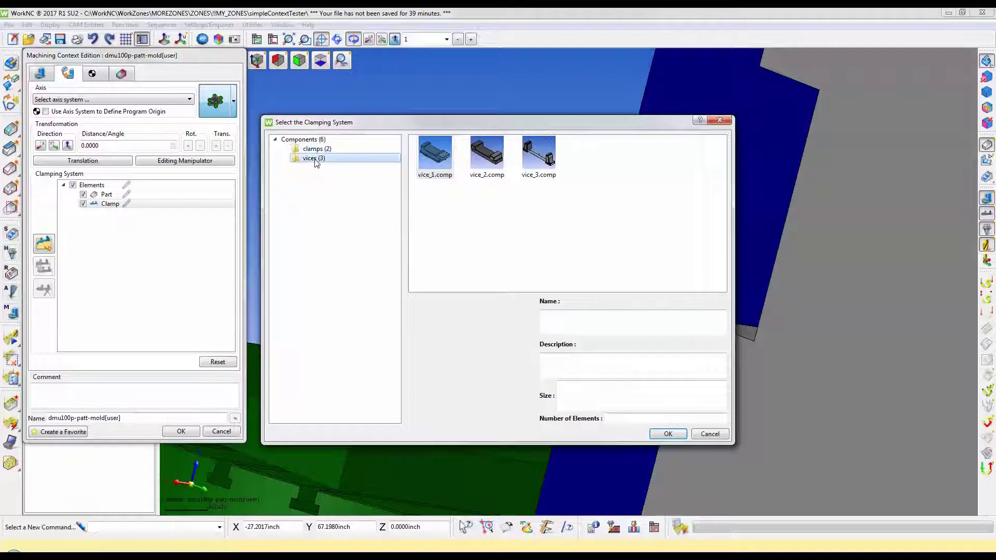
pyautogui.click(313, 150)
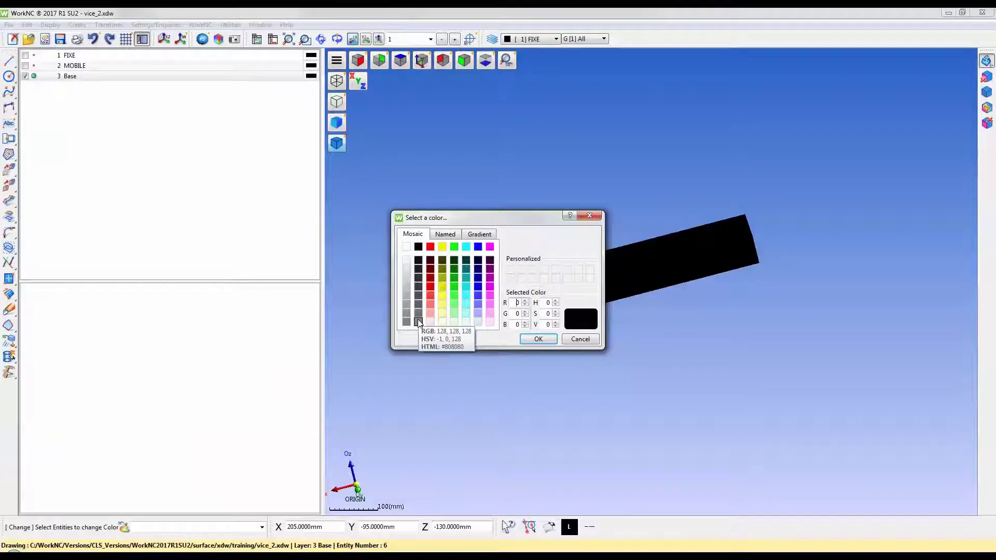
# - Set the MOBILE layer colour to grey and the FIXE layer colour to light grey
pyautogui.click(418, 323)
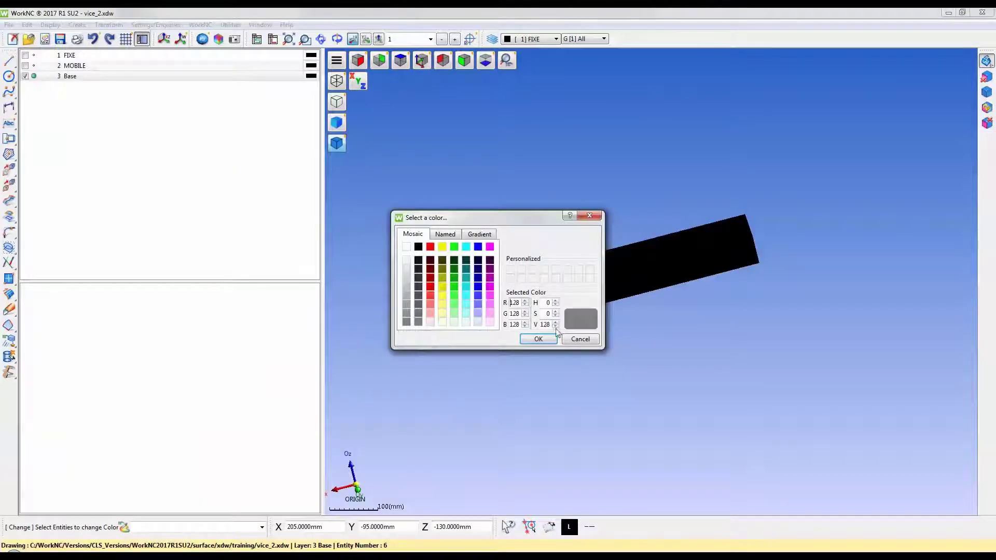
pyautogui.click(539, 339)
pyautogui.click(311, 76)
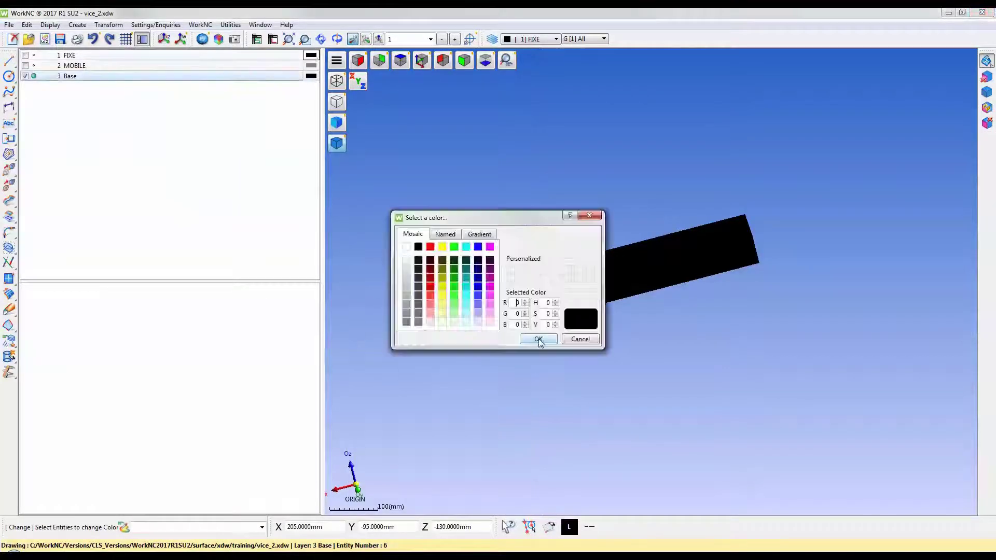
pyautogui.click(539, 339)
pyautogui.moveTo(347, 154); pyautogui.dragTo(540, 337)
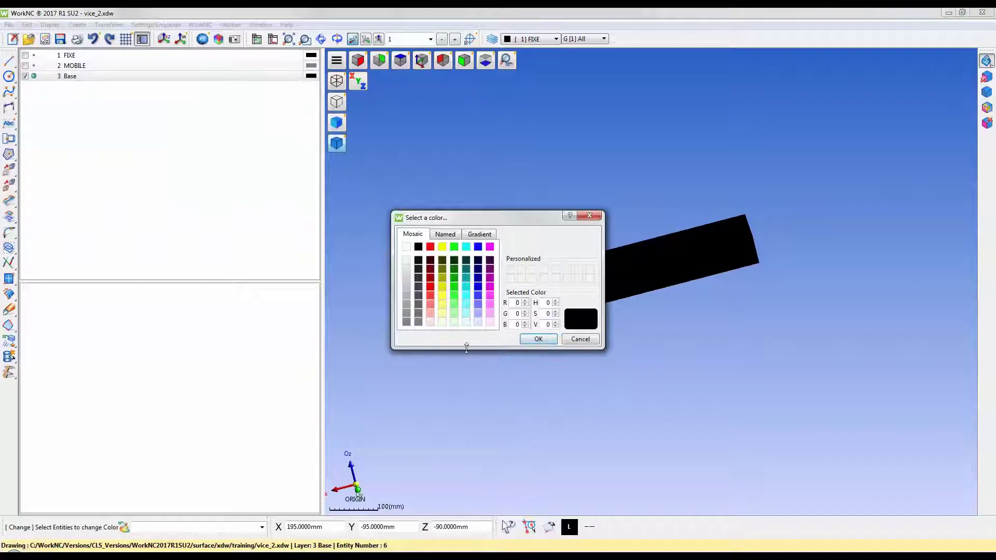
pyautogui.click(407, 280)
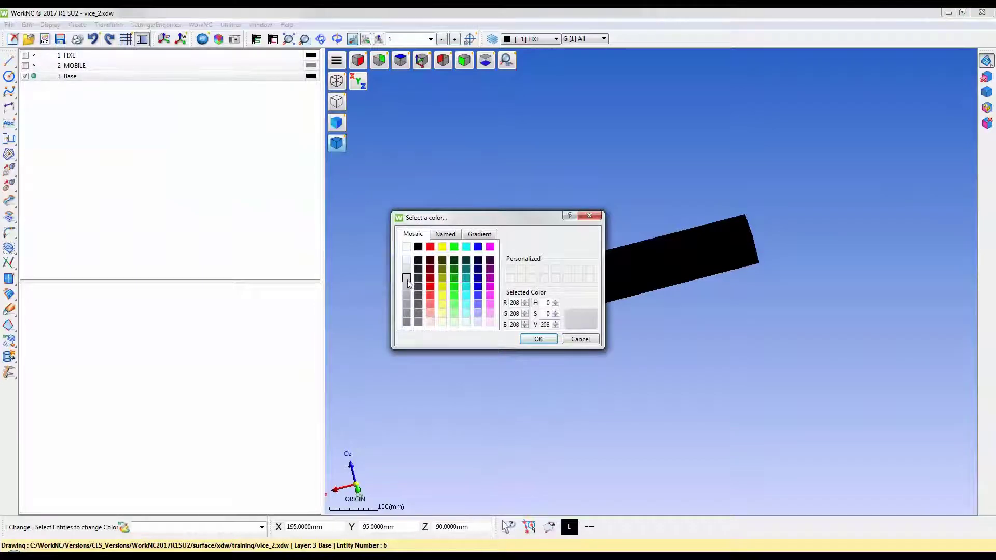
pyautogui.click(545, 342)
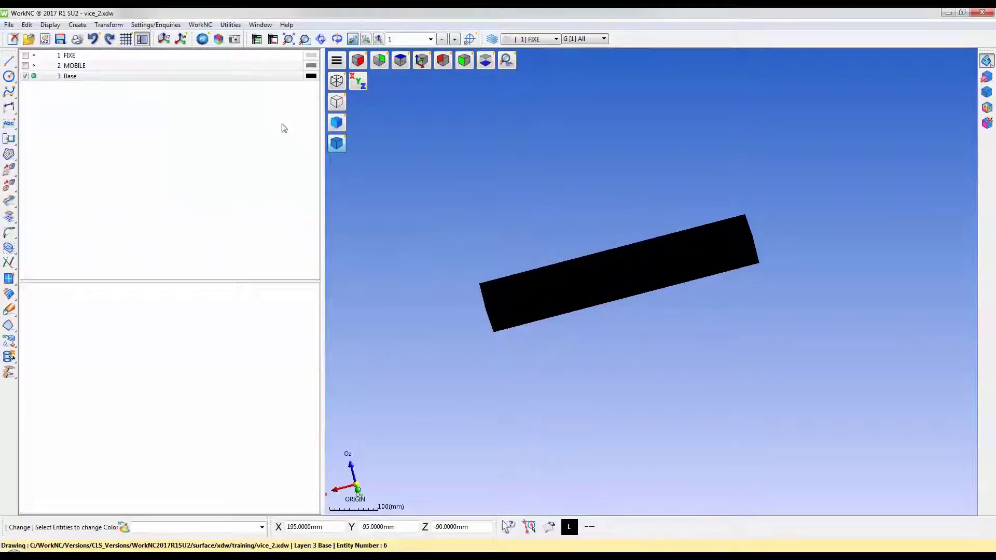
# - Show only the MOBILE layer and recolour its cube with Use the Layer Color
pyautogui.click(35, 66)
pyautogui.rightClick(36, 70)
pyautogui.click(71, 106)
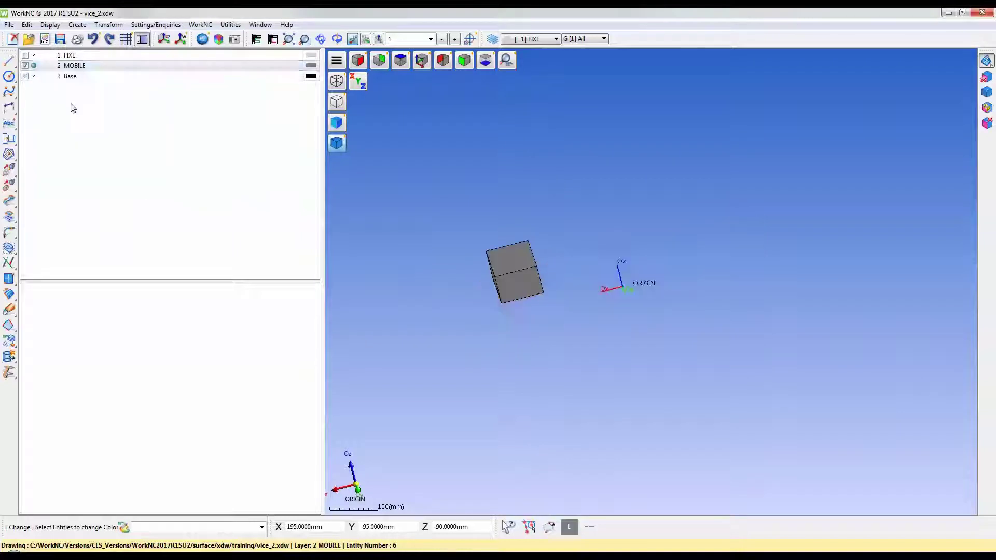
pyautogui.click(109, 25)
pyautogui.moveTo(146, 152)
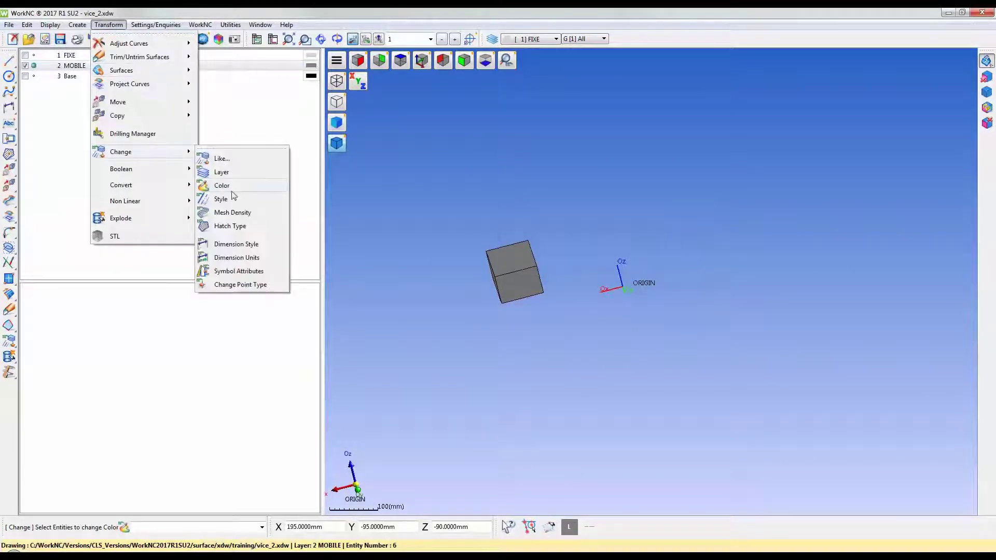
pyautogui.click(242, 186)
pyautogui.click(513, 272)
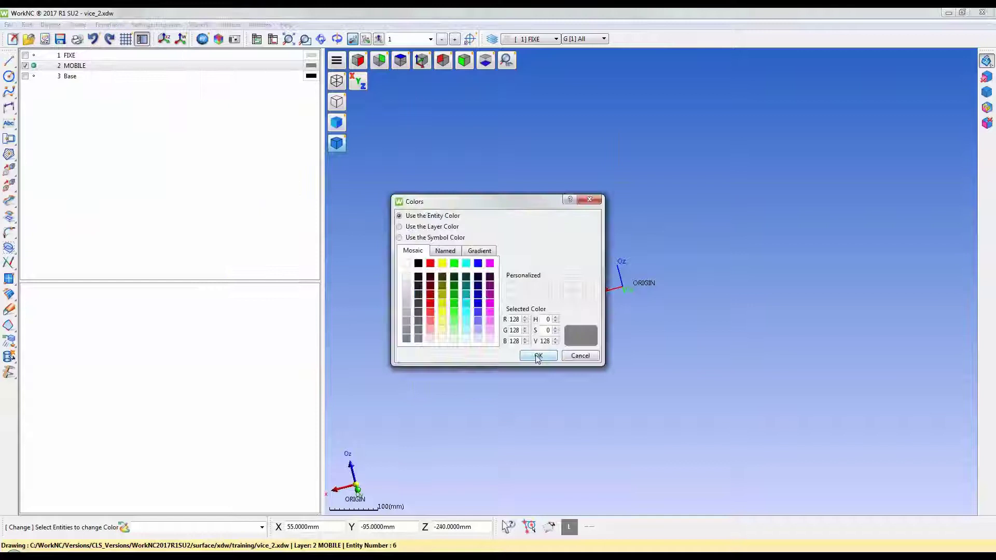
pyautogui.click(431, 228)
pyautogui.click(538, 356)
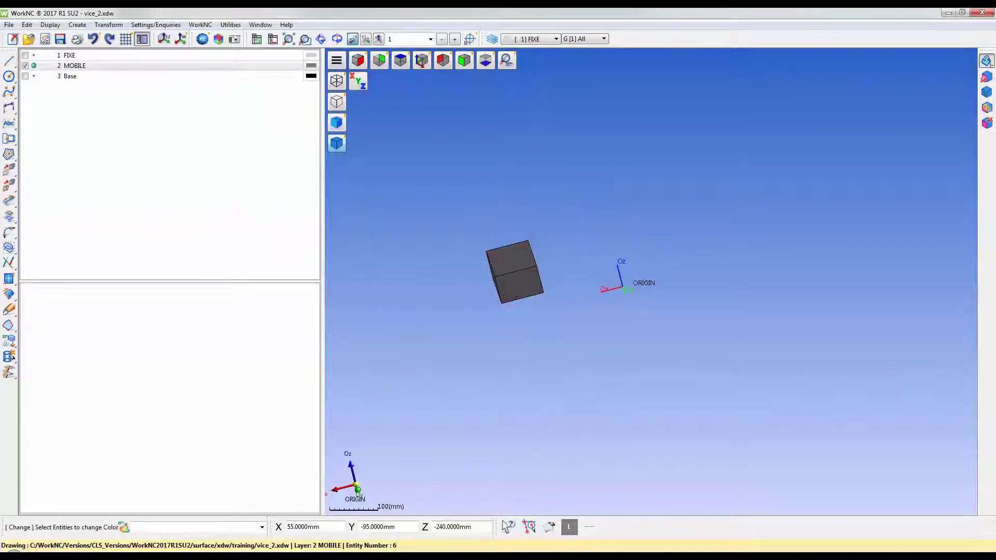
# - Recolour the FIXE cube with Use the Layer Color, then show the whole vice in Iso view
pyautogui.click(25, 55)
pyautogui.rightClick(35, 56)
pyautogui.click(64, 91)
pyautogui.click(109, 25)
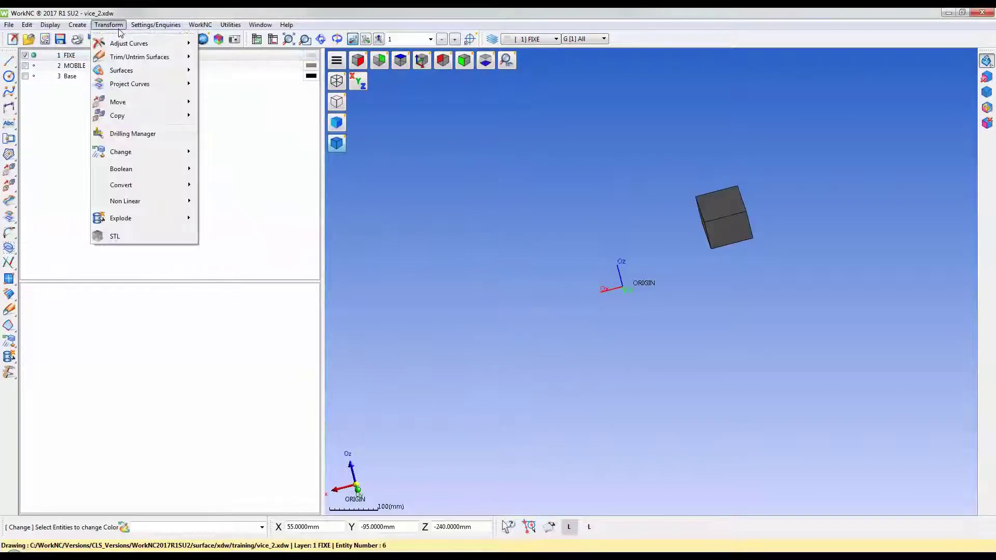
pyautogui.moveTo(171, 156)
pyautogui.click(231, 187)
pyautogui.moveTo(591, 222); pyautogui.dragTo(798, 137)
pyautogui.click(399, 227)
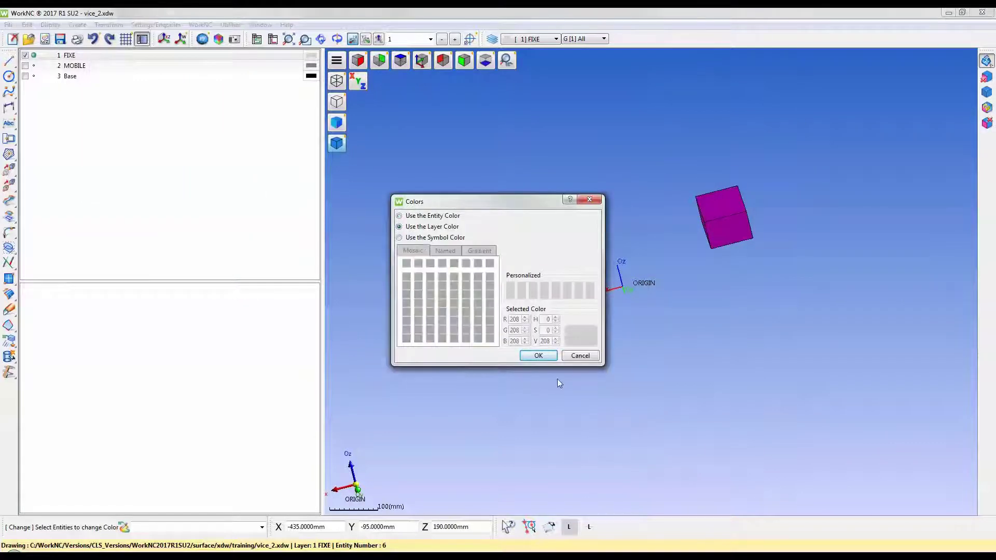
pyautogui.click(538, 355)
pyautogui.click(421, 61)
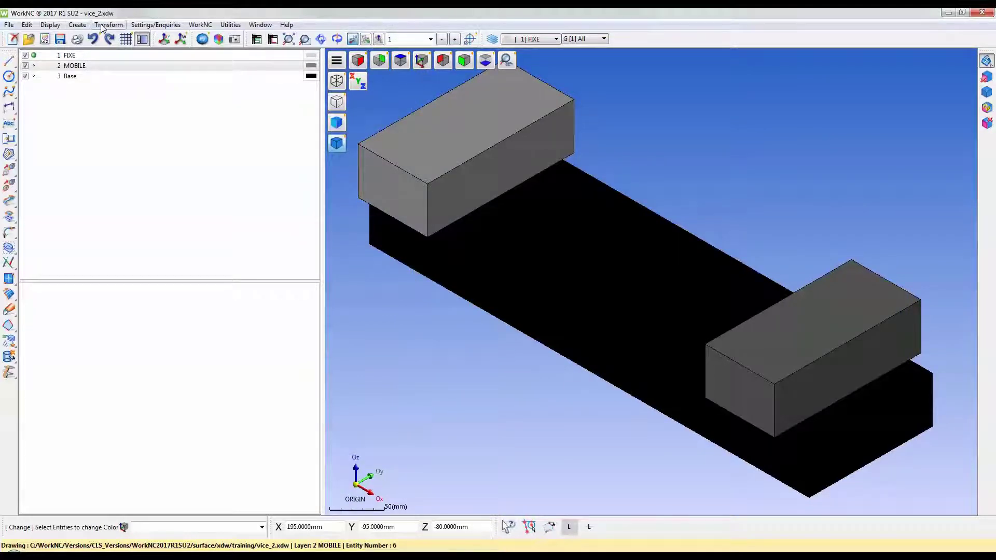
# - Choose WorkNC > Export a Clamping System to the Library to open Component Creation
pyautogui.click(200, 25)
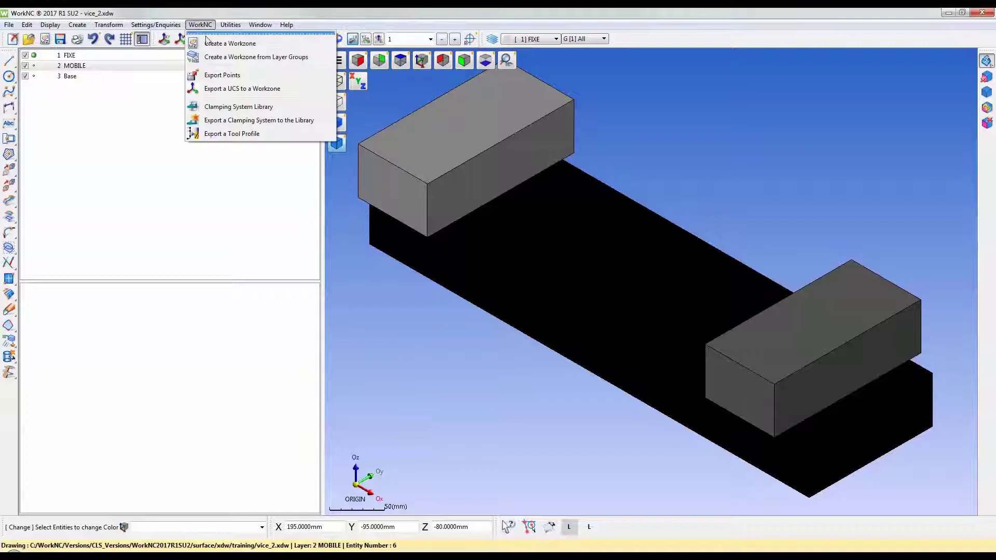
pyautogui.click(232, 121)
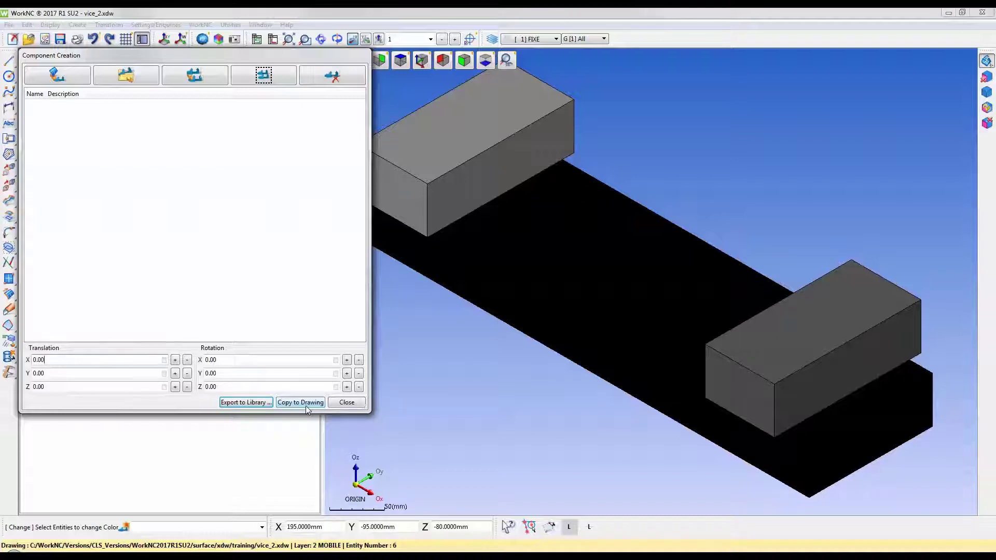
# - Turn the upper-left jaw block into a component and rename it 'Fixed Jaw'
pyautogui.click(54, 78)
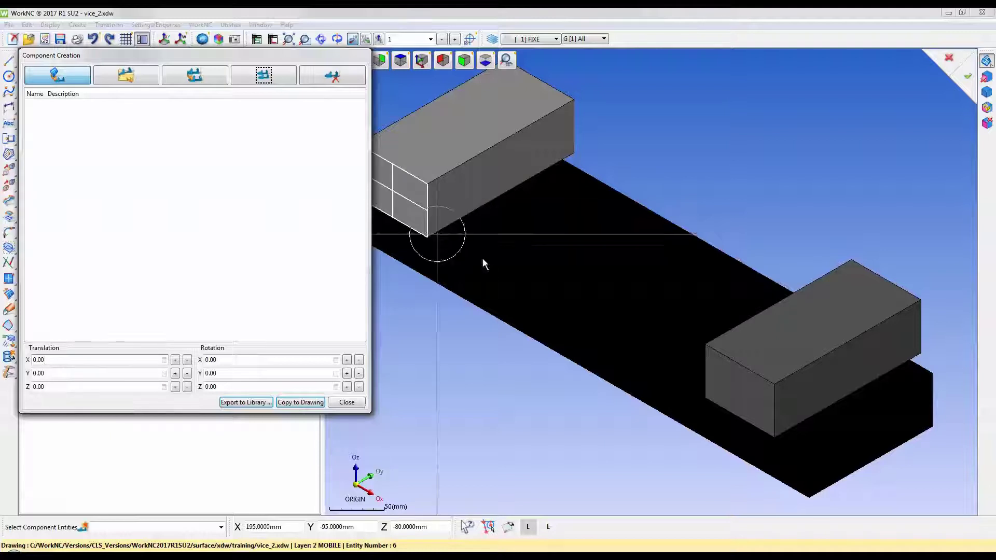
pyautogui.moveTo(502, 405); pyautogui.dragTo(530, 390, button='middle')
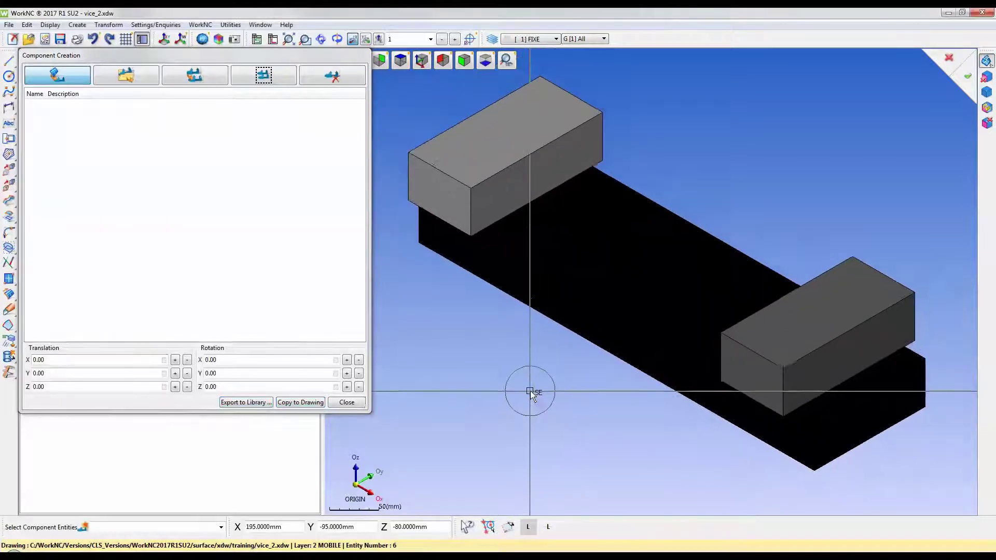
pyautogui.scroll(-2, 519, 392)
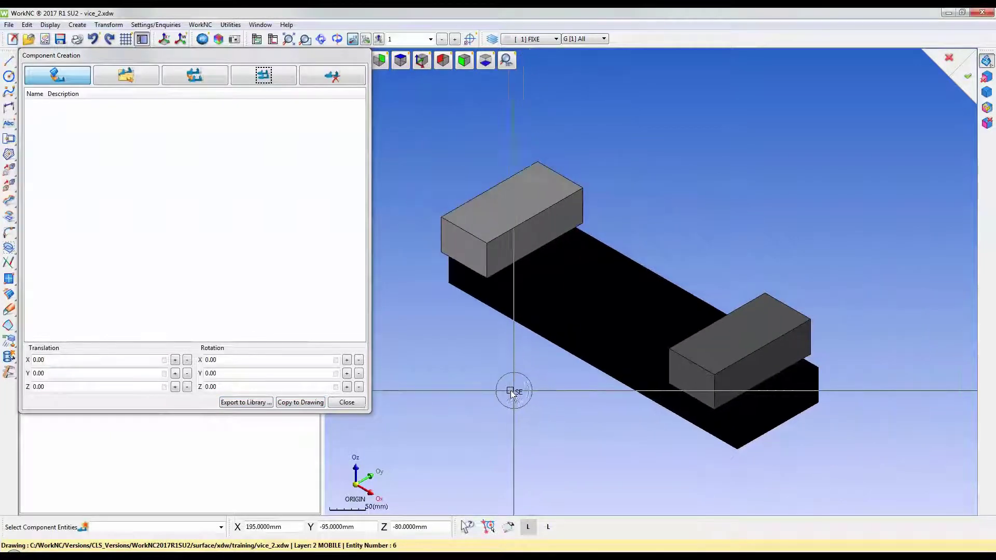
pyautogui.click(506, 223)
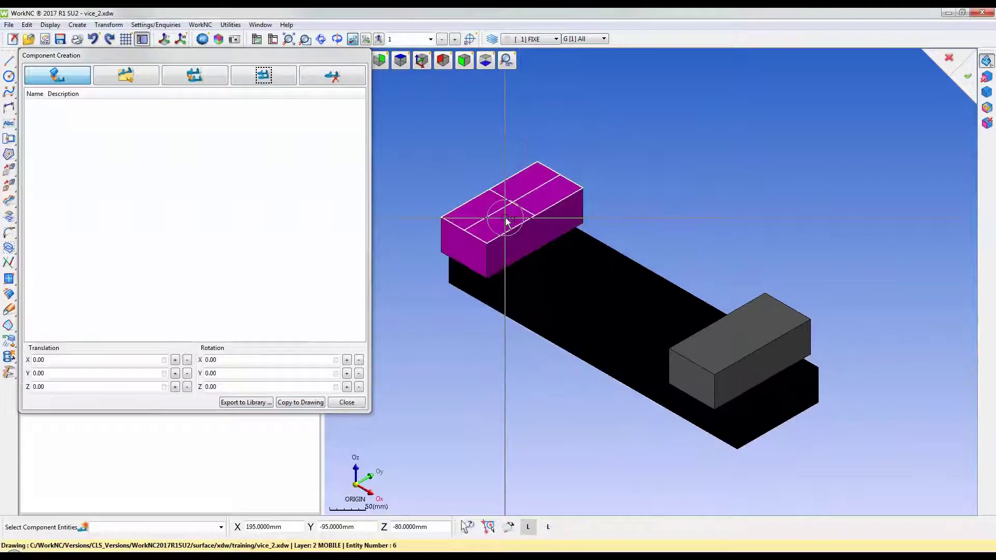
pyautogui.middleClick(428, 157)
pyautogui.doubleClick(68, 105)
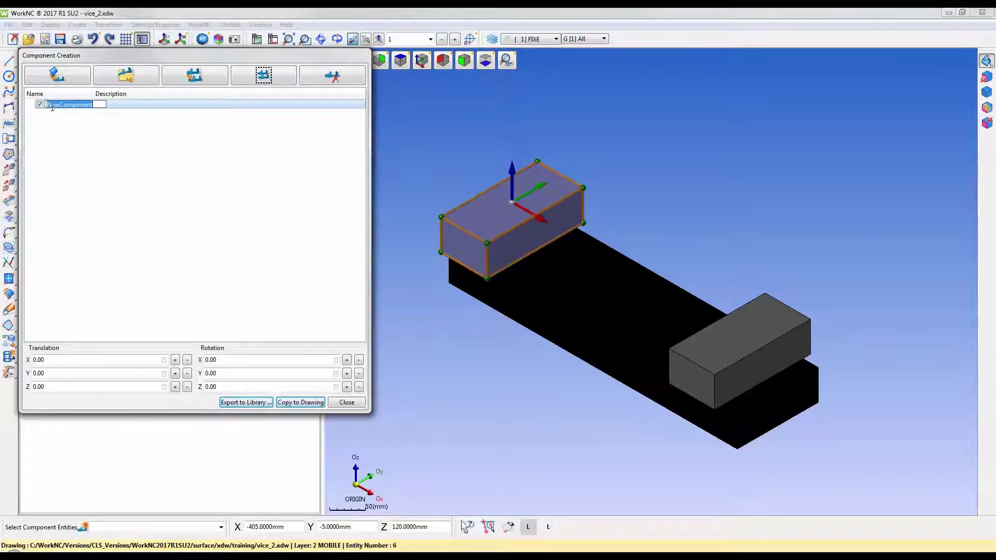
pyautogui.write('Fixed Ja')
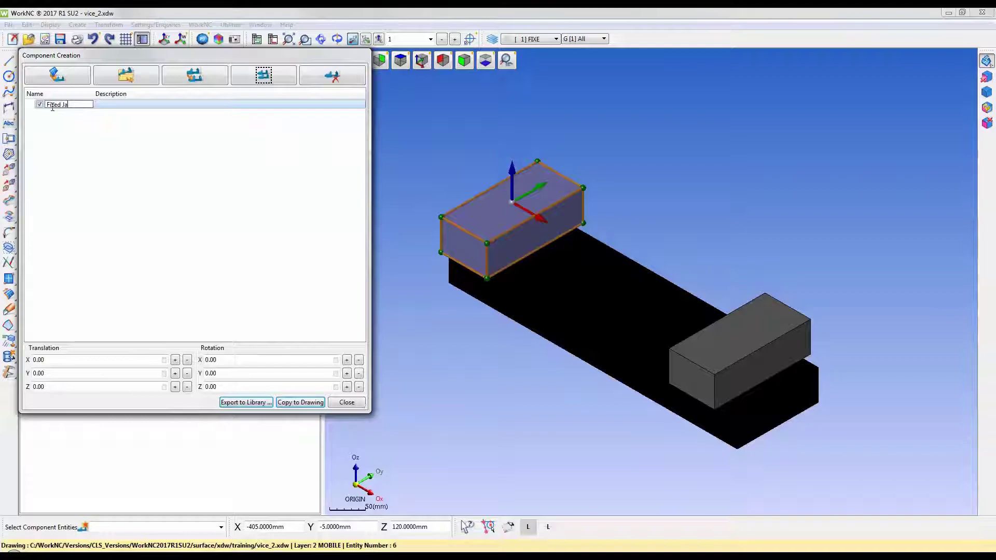
pyautogui.write('w')
pyautogui.press('Return')
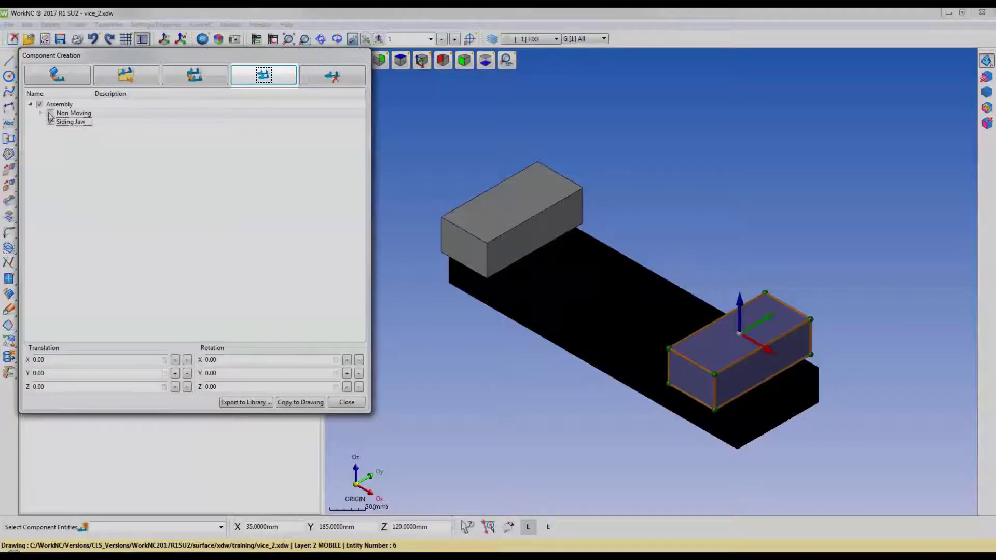
# - Export the vise Assembly to the library as 'Vice for Tips N Tricks', described 'Video Vice'
pyautogui.click(40, 113)
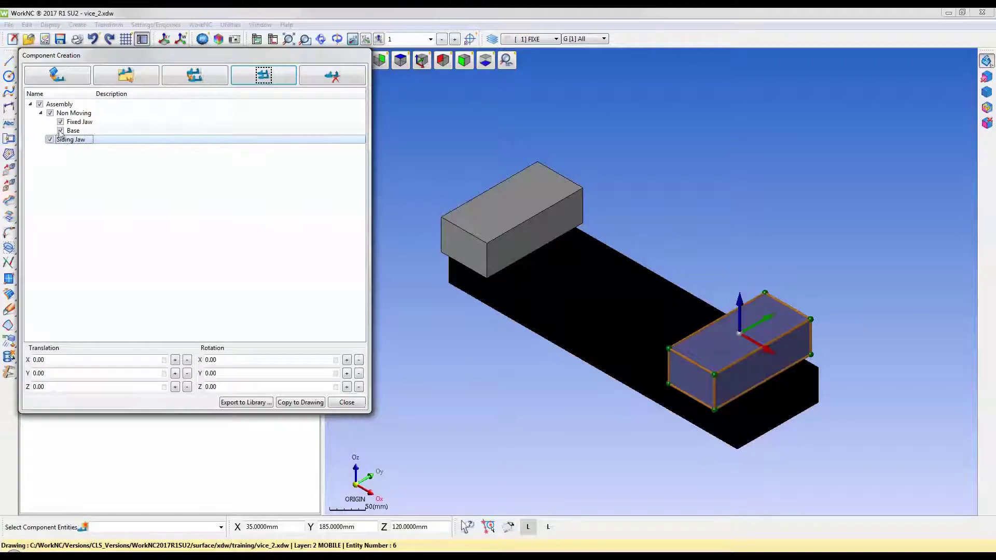
pyautogui.click(42, 106)
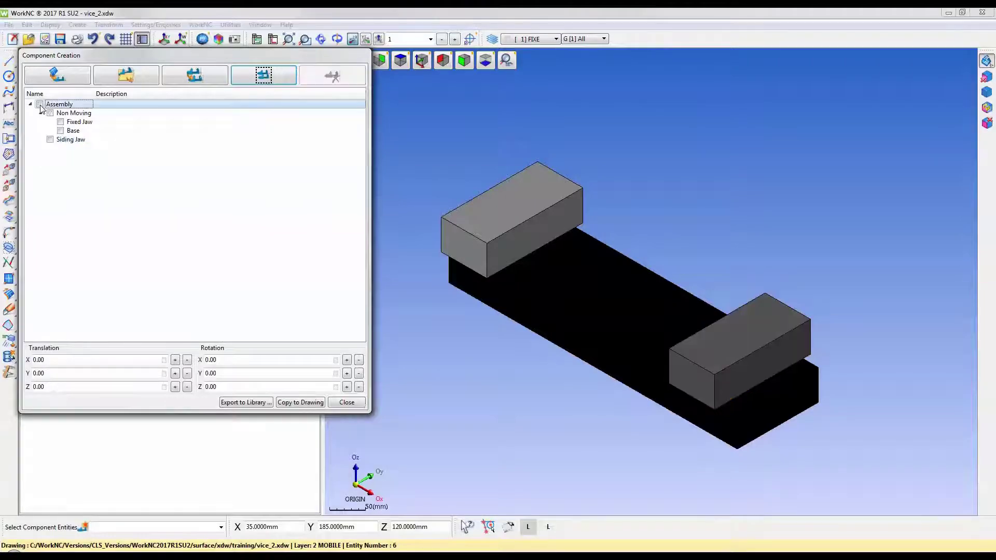
pyautogui.click(40, 105)
pyautogui.click(253, 403)
pyautogui.write('Vi')
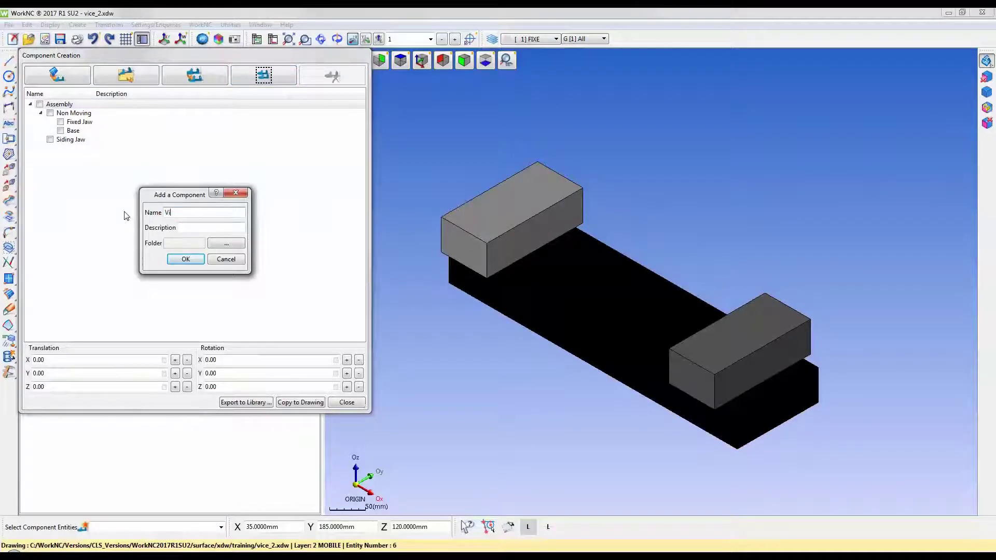
pyautogui.write('ce for Tio')
pyautogui.click(192, 230)
pyautogui.write('Vid')
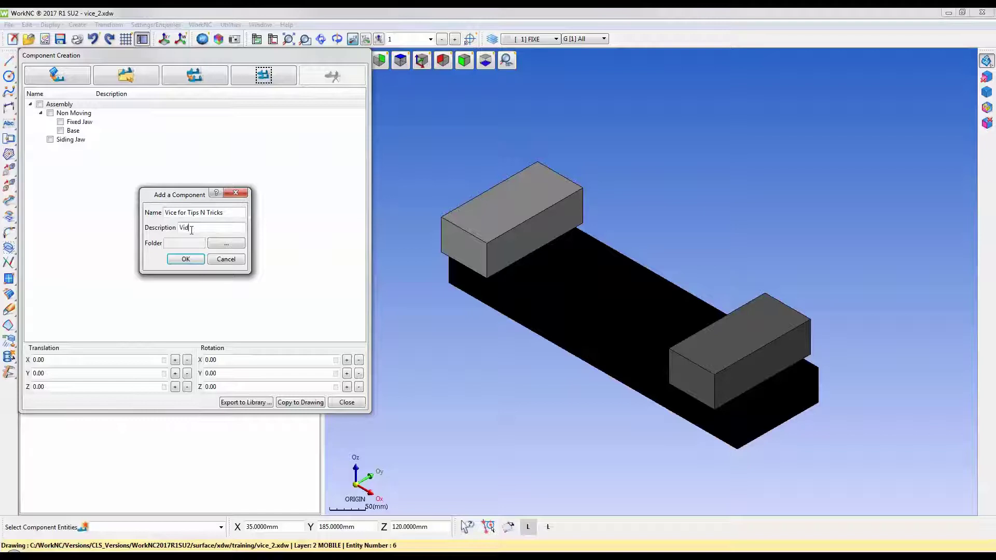
pyautogui.write('eo Vice')
pyautogui.click(196, 258)
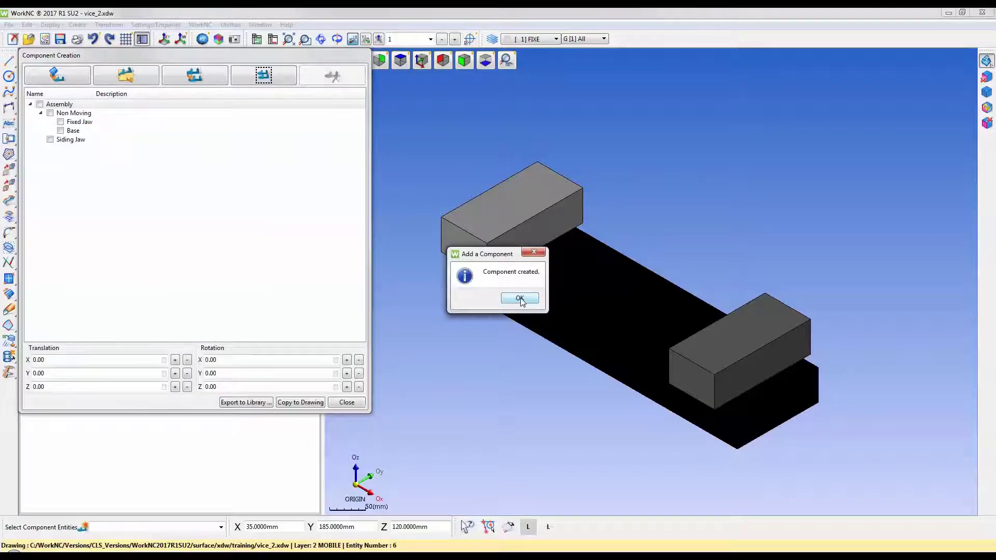
# - Choose the Vice for Tips N Tricks clamp and toggle its Base and Non Moving parts
pyautogui.click(519, 298)
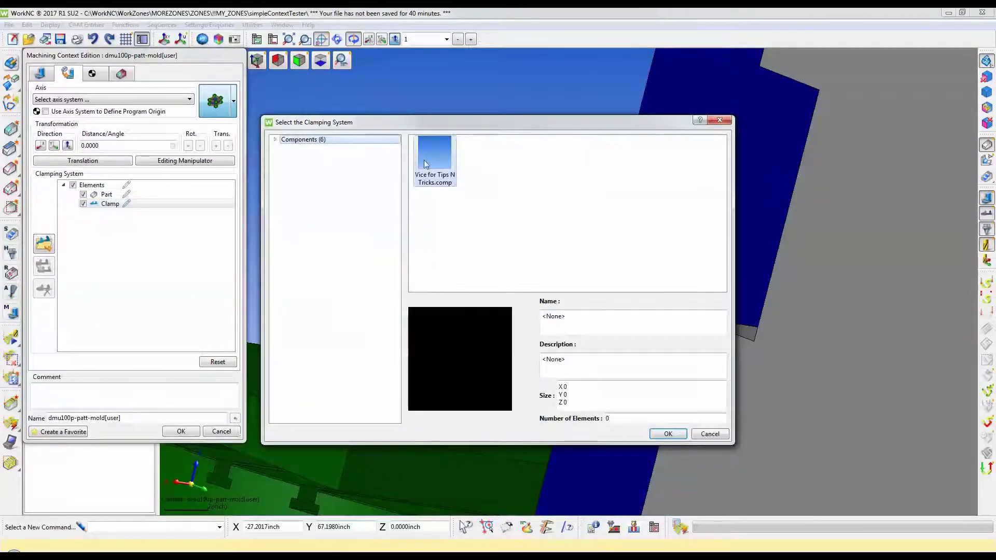
pyautogui.click(426, 165)
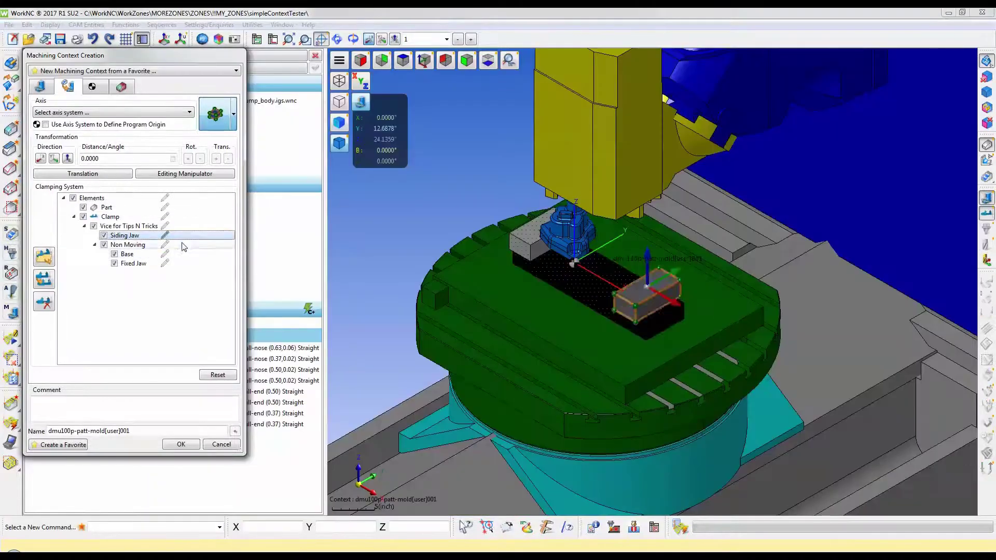
pyautogui.click(104, 244)
pyautogui.click(114, 262)
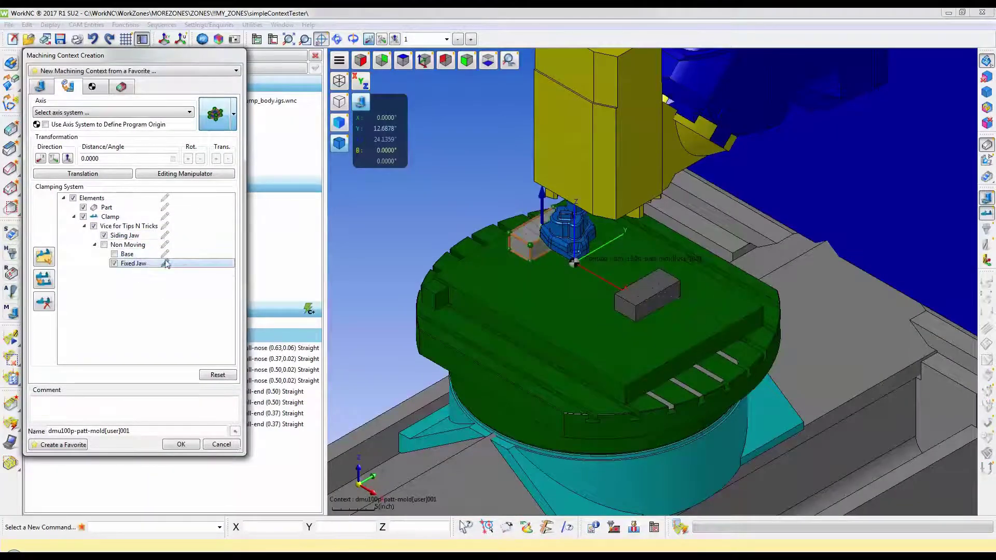
pyautogui.click(114, 254)
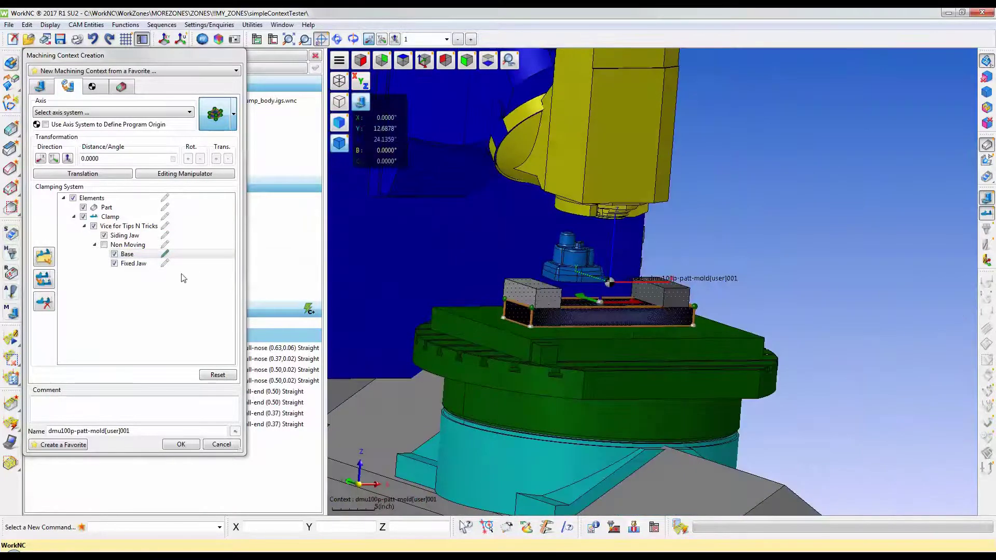
pyautogui.click(95, 244)
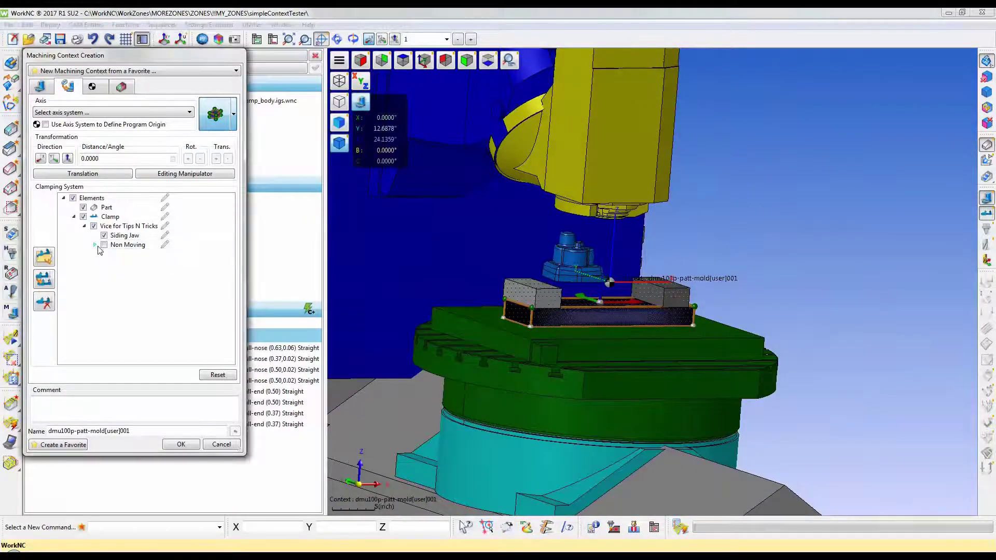
pyautogui.click(104, 244)
pyautogui.click(95, 244)
pyautogui.click(94, 244)
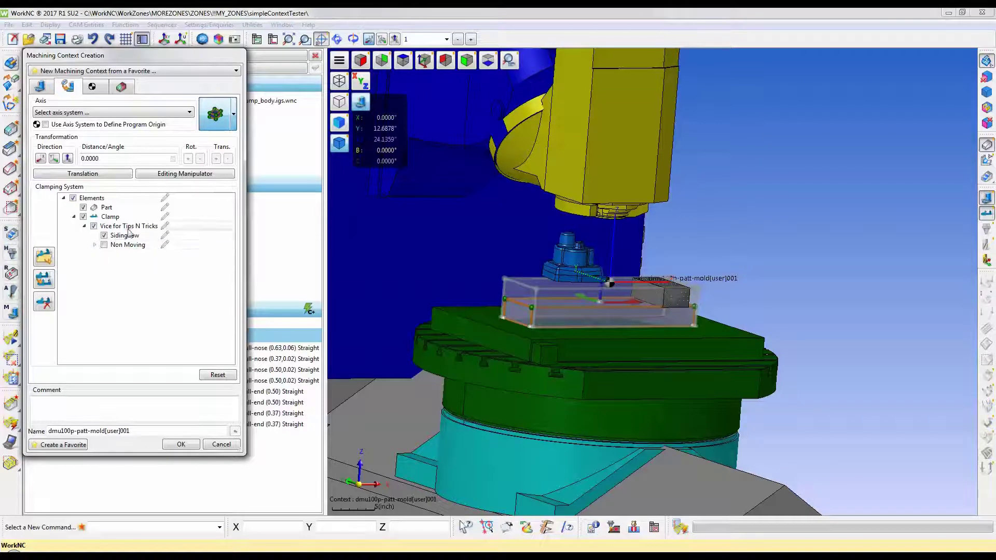
pyautogui.click(104, 245)
pyautogui.click(94, 244)
pyautogui.click(104, 245)
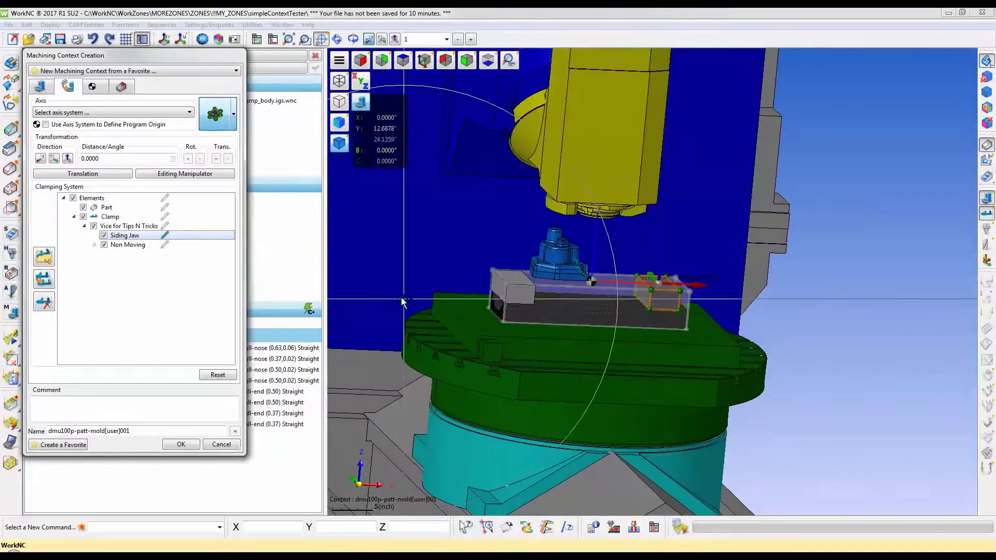
# - Select the Siding Jaw and confirm the new dmu100p-patt-mold[user]001 machining context
pyautogui.rightClick(144, 256)
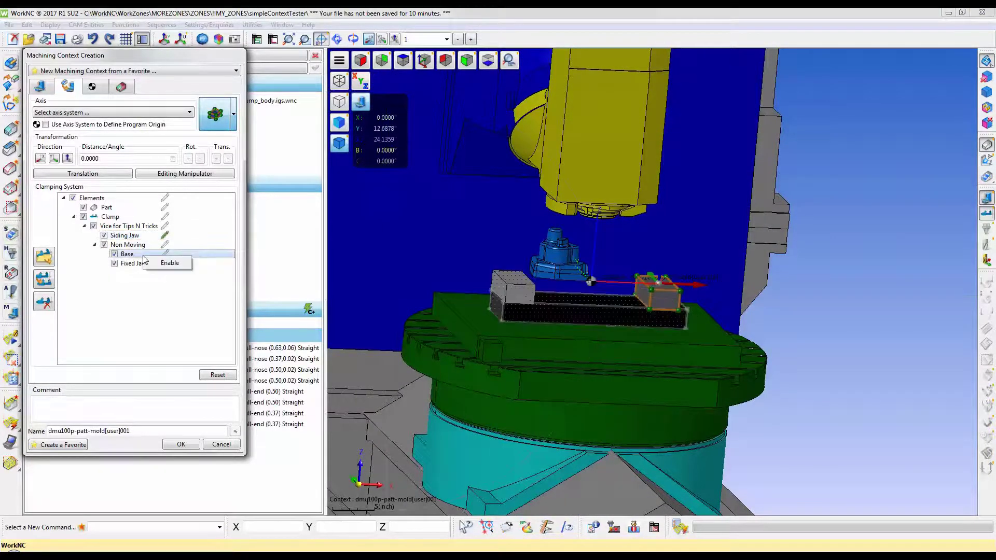
pyautogui.click(165, 236)
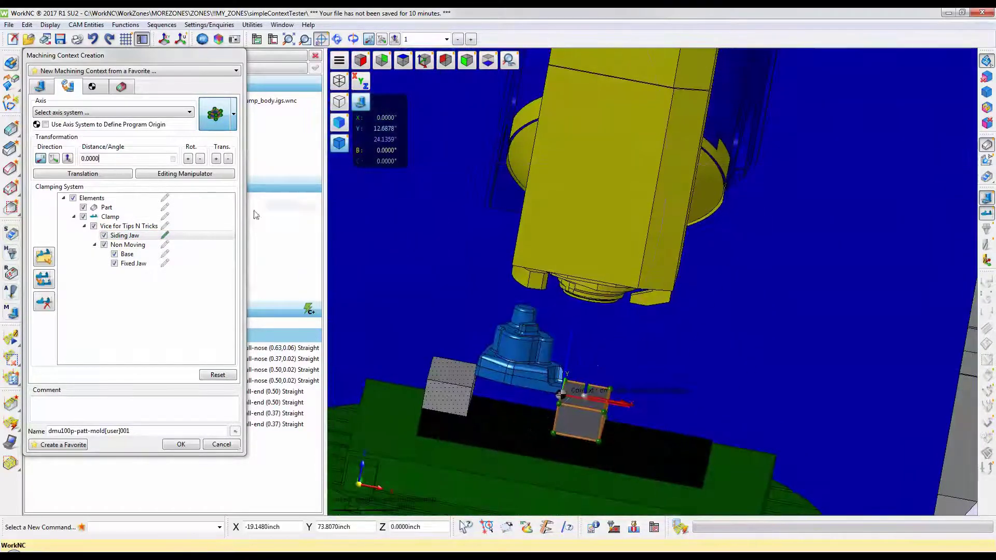
pyautogui.press('Return')
# - Display the stock state, switch to dmu100p-patt-mold[user] and orbit around the vise-clamped part
pyautogui.click(49, 129)
pyautogui.rightClick(78, 130)
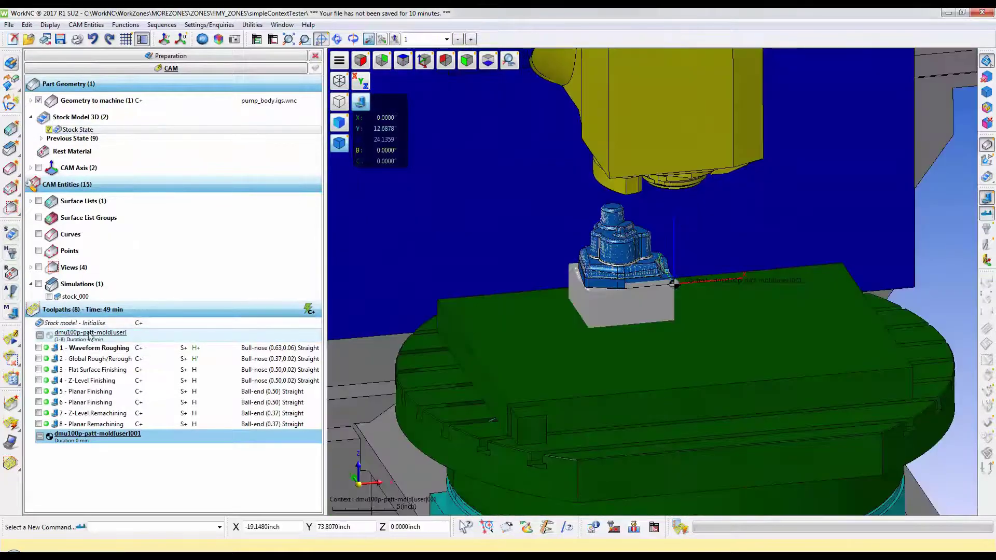
pyautogui.click(86, 335)
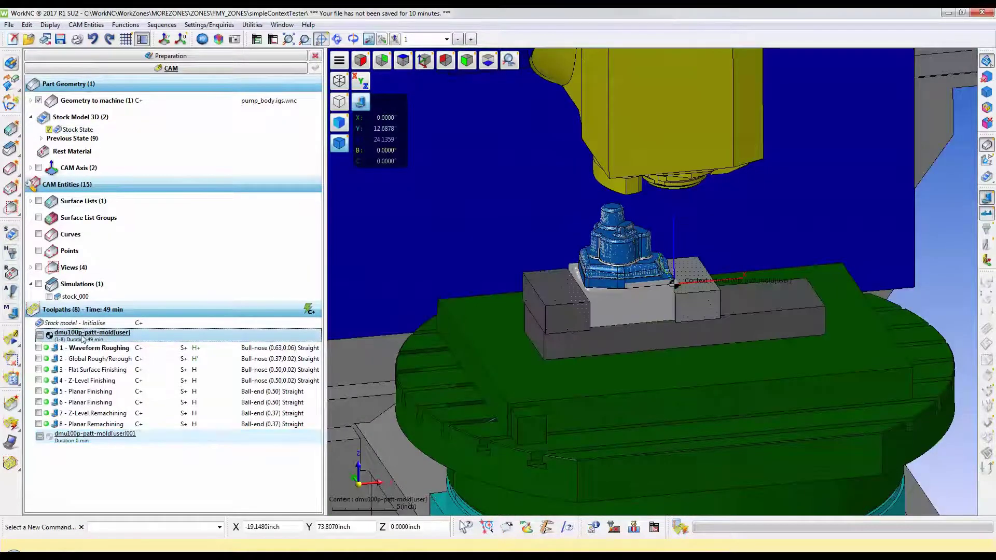
pyautogui.moveTo(457, 431); pyautogui.dragTo(547, 400, button='middle')
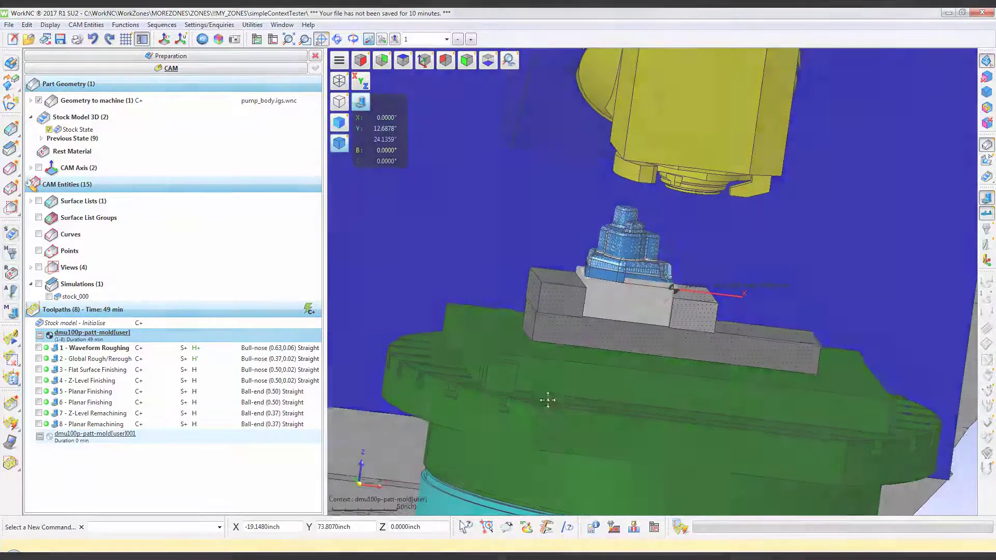